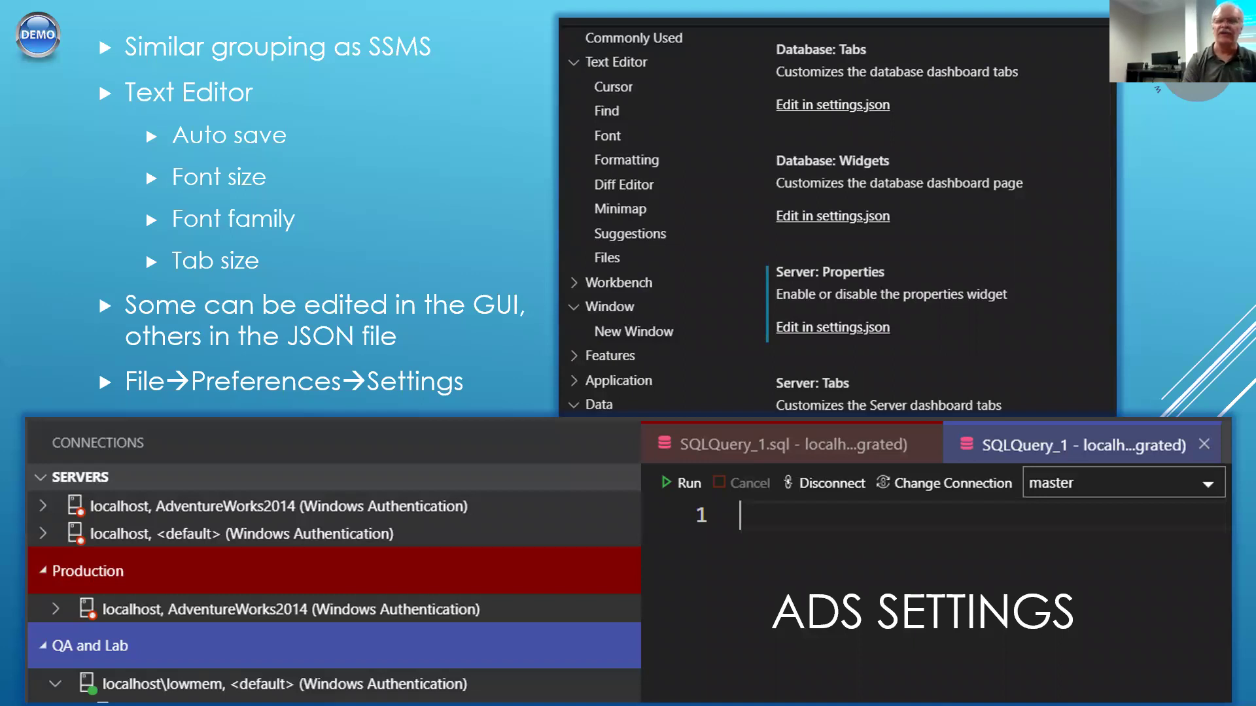
# End the slide show, switch to Azure Data Studio and open its Settings preferences
pyautogui.rightClick(883, 161)
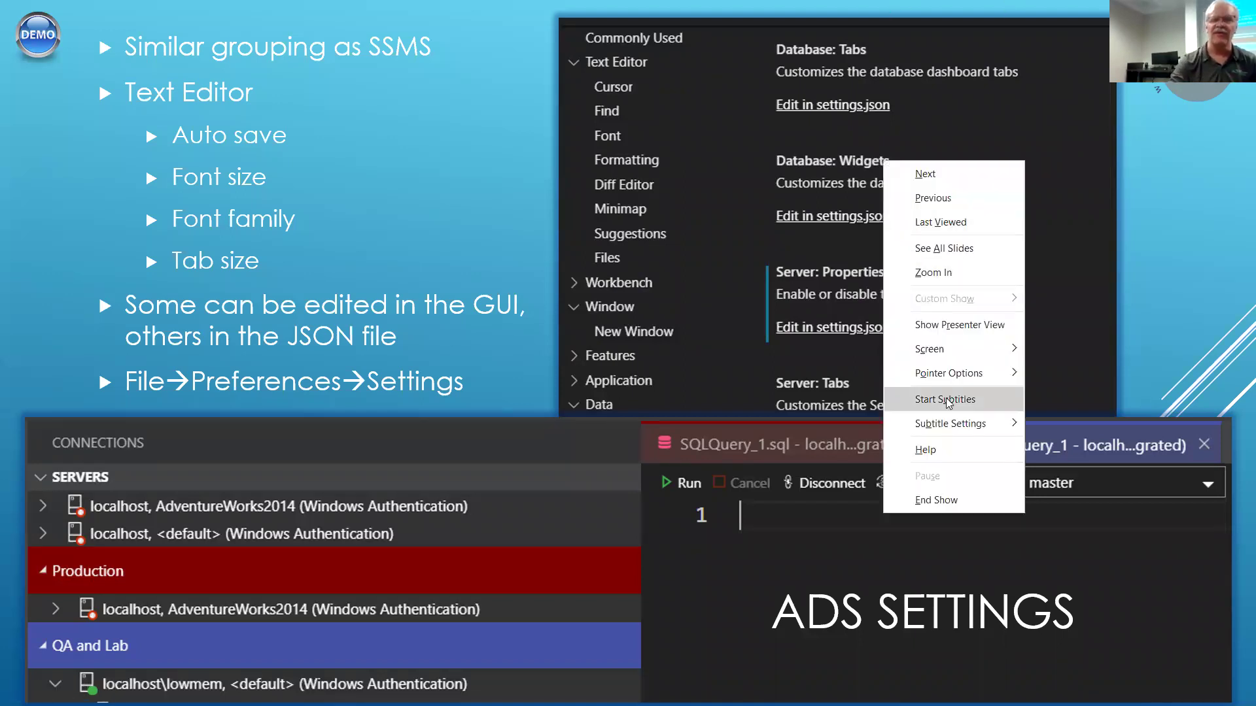
pyautogui.click(960, 498)
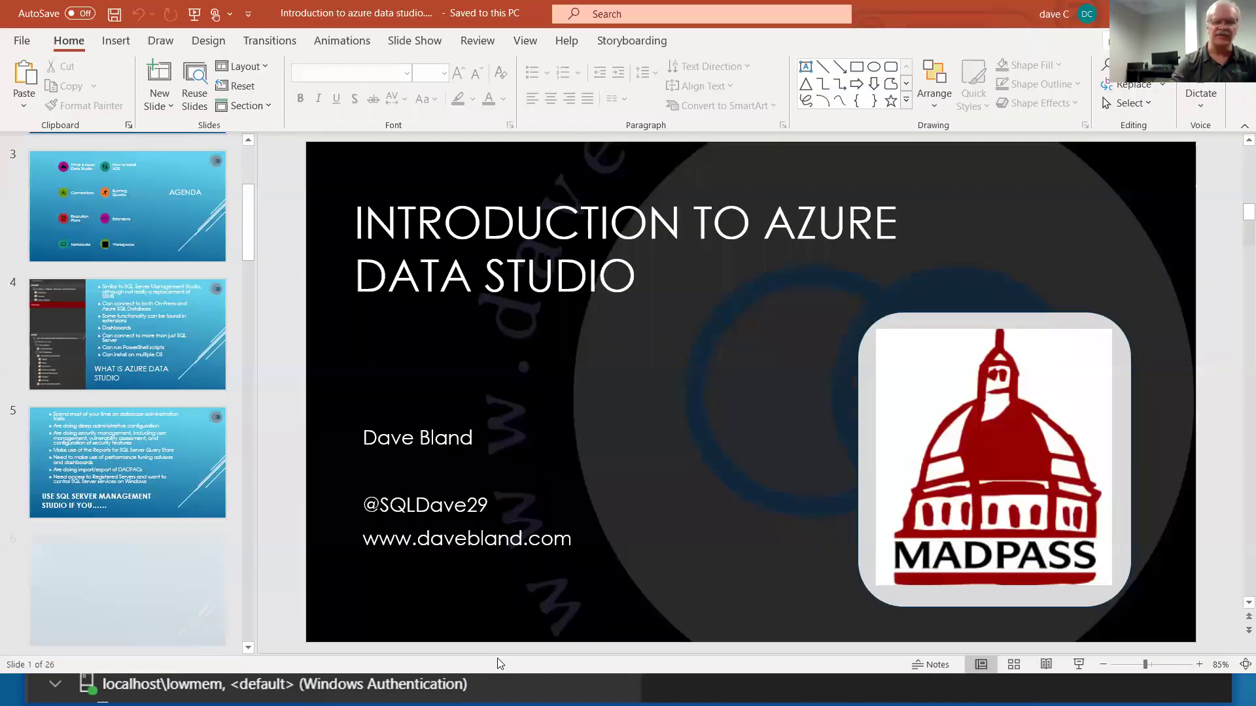
pyautogui.hotkey('alt', 'Tab')
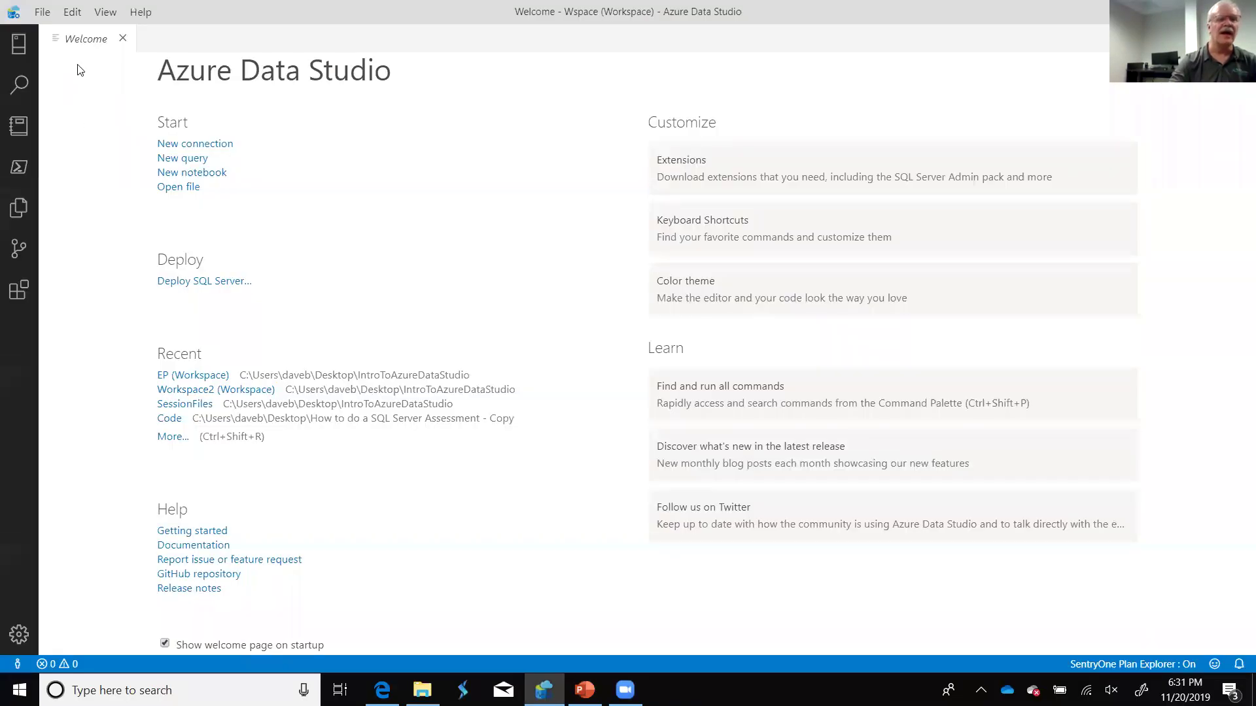
pyautogui.click(51, 13)
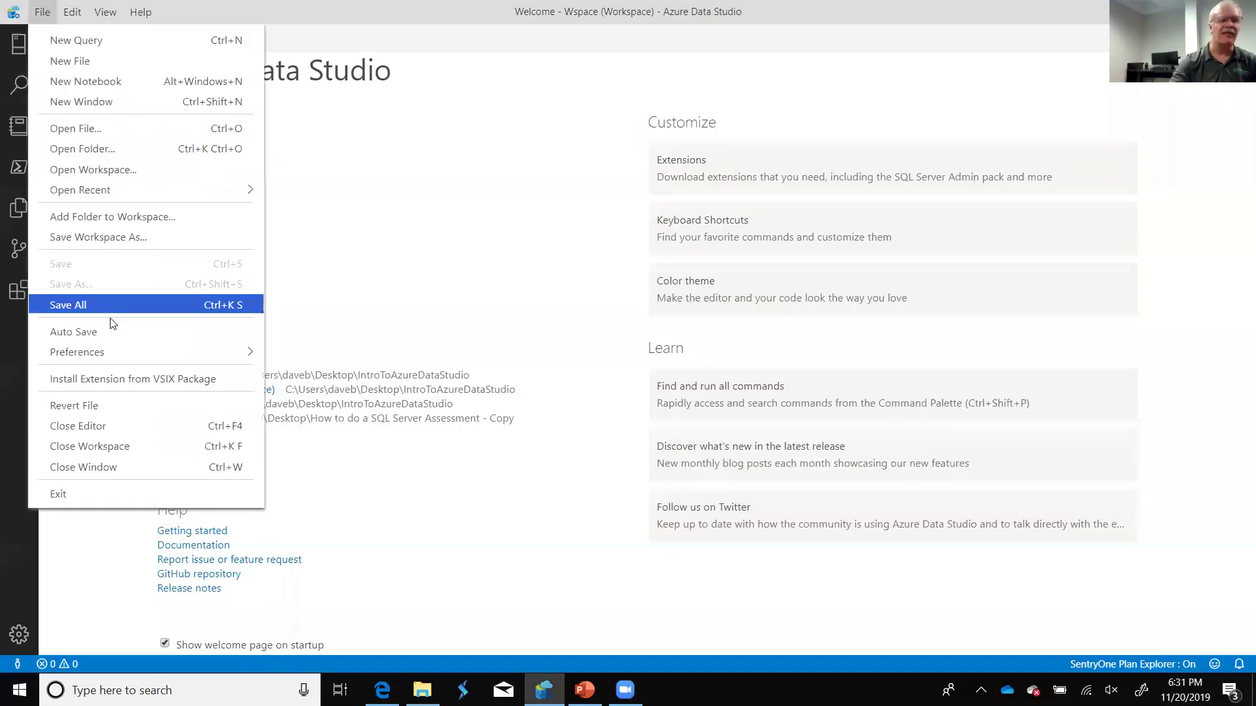
pyautogui.moveTo(126, 357)
pyautogui.click(301, 353)
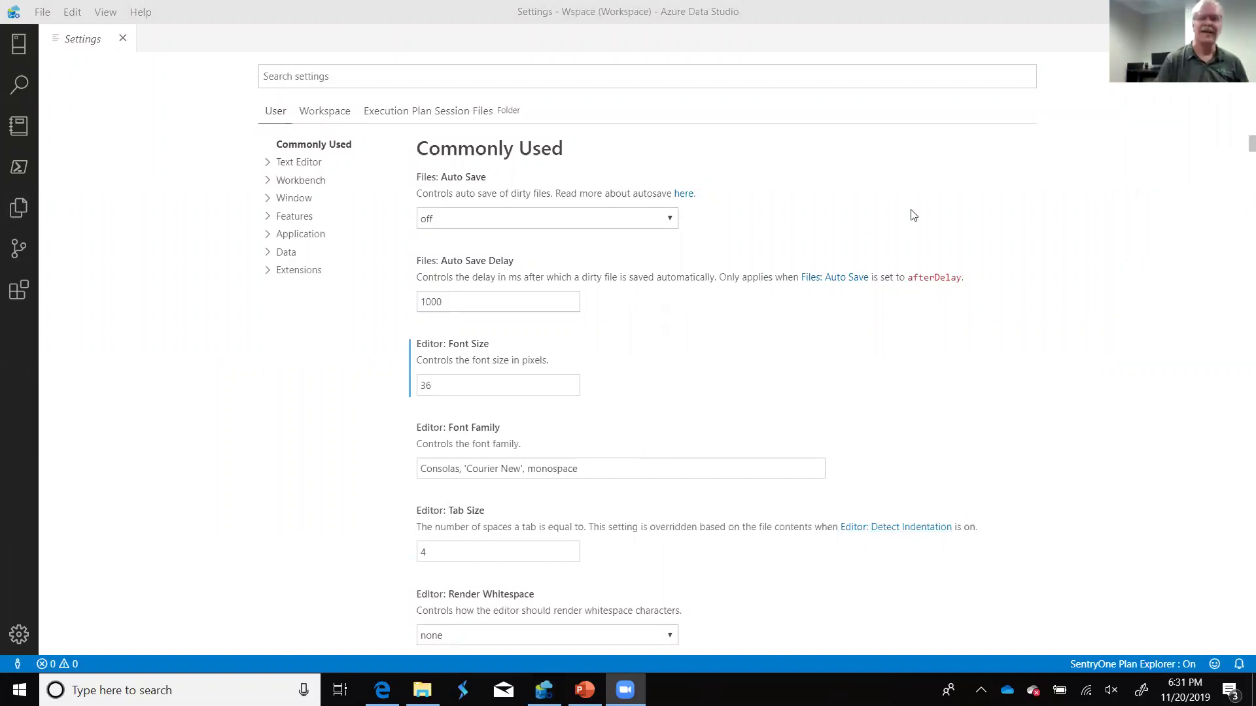
# Open the Windows display settings, set Multiple displays to "Duplicate these displays" and keep the change
pyautogui.hotkey('alt', 'Tab')
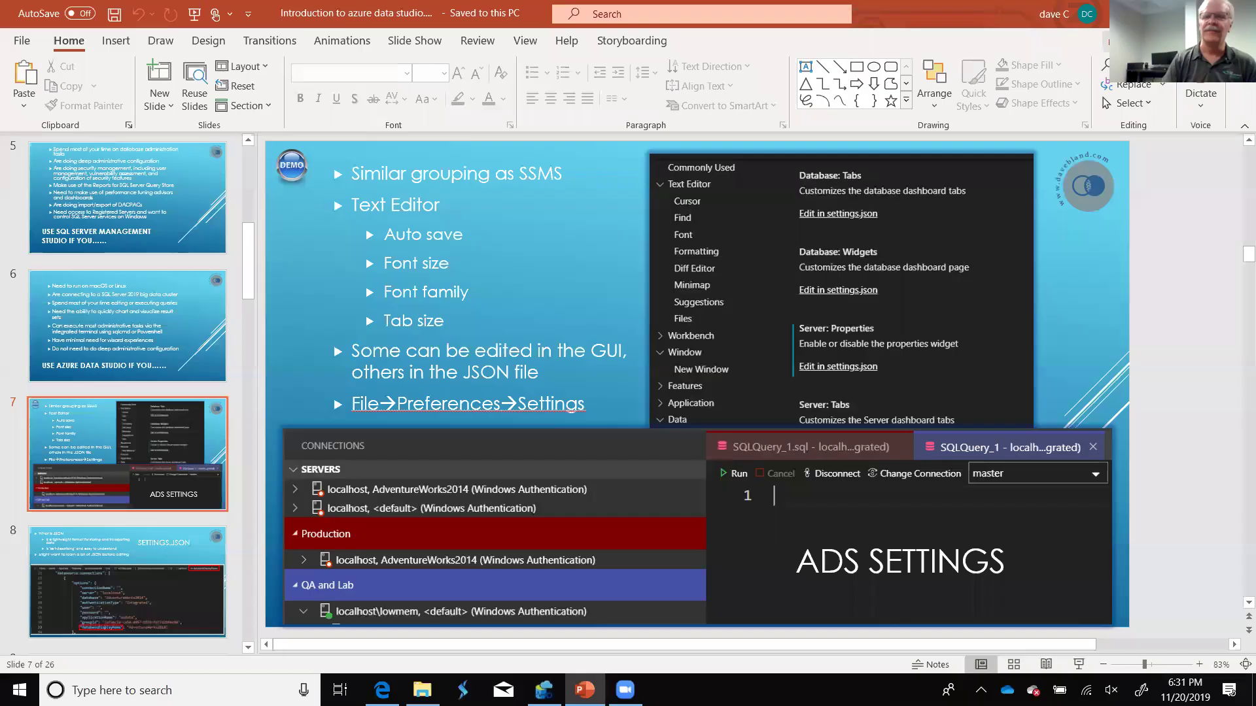
pyautogui.click(584, 690)
pyautogui.rightClick(740, 103)
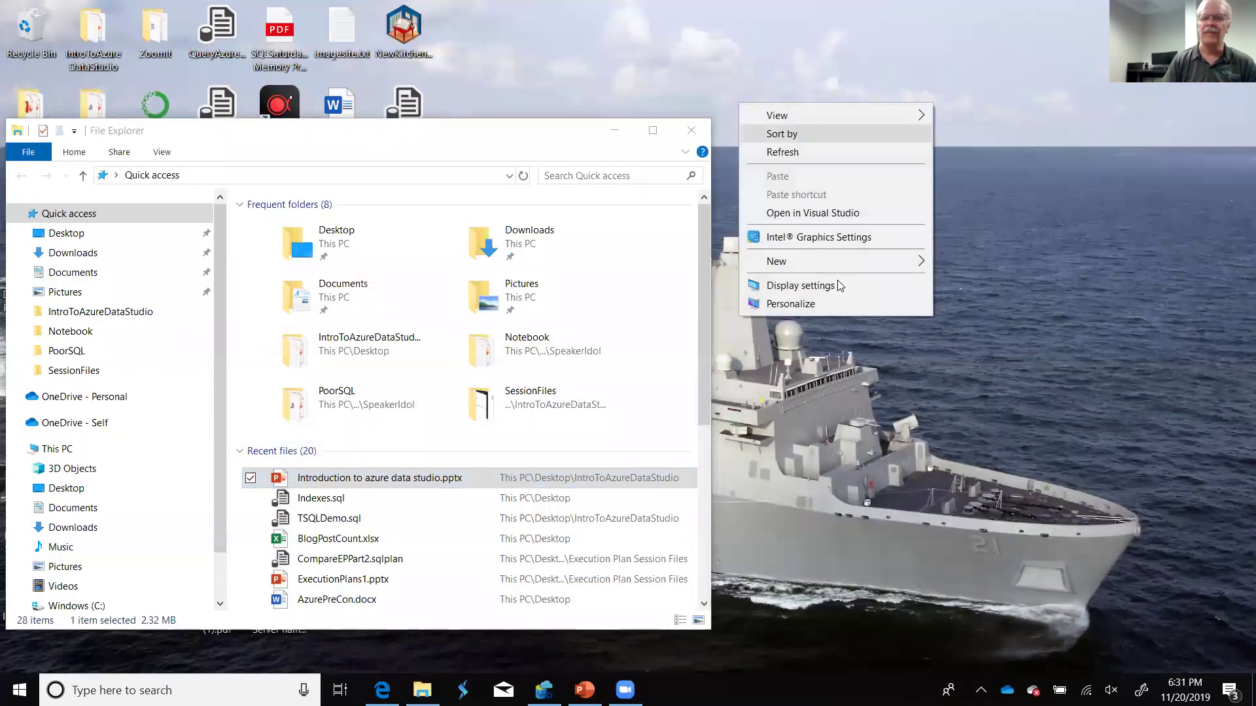
pyautogui.click(838, 288)
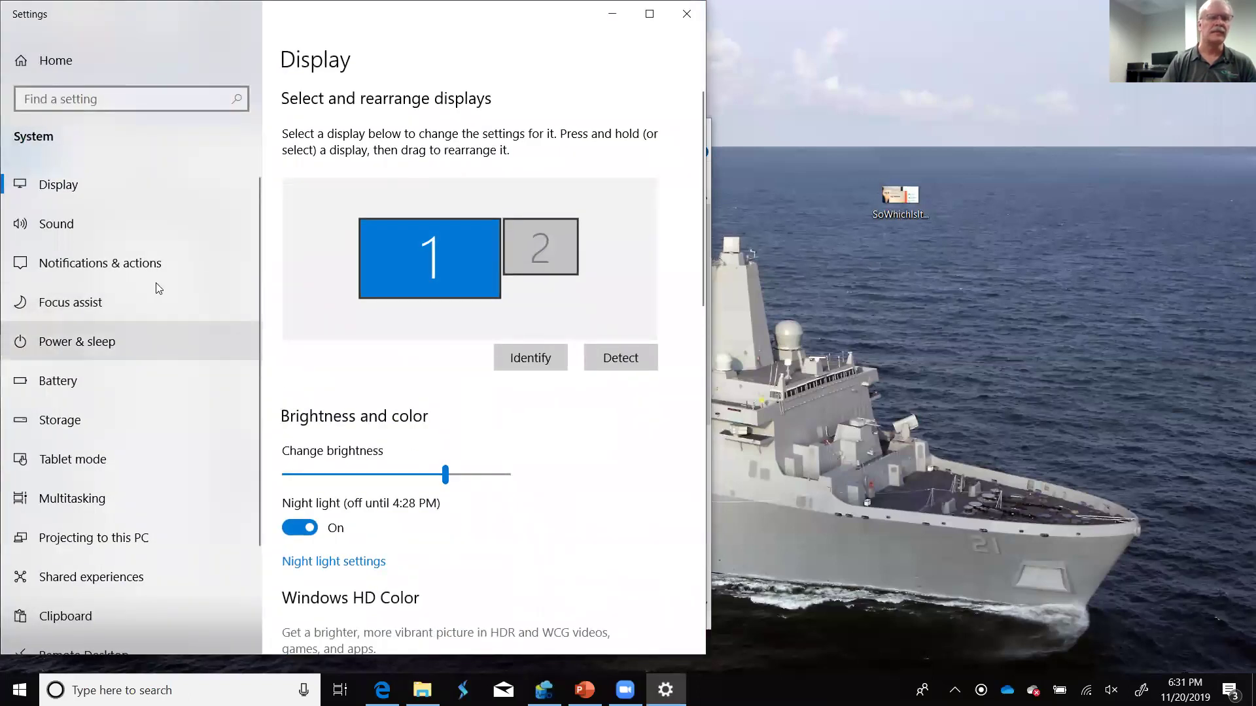
pyautogui.scroll(-5, 406, 383)
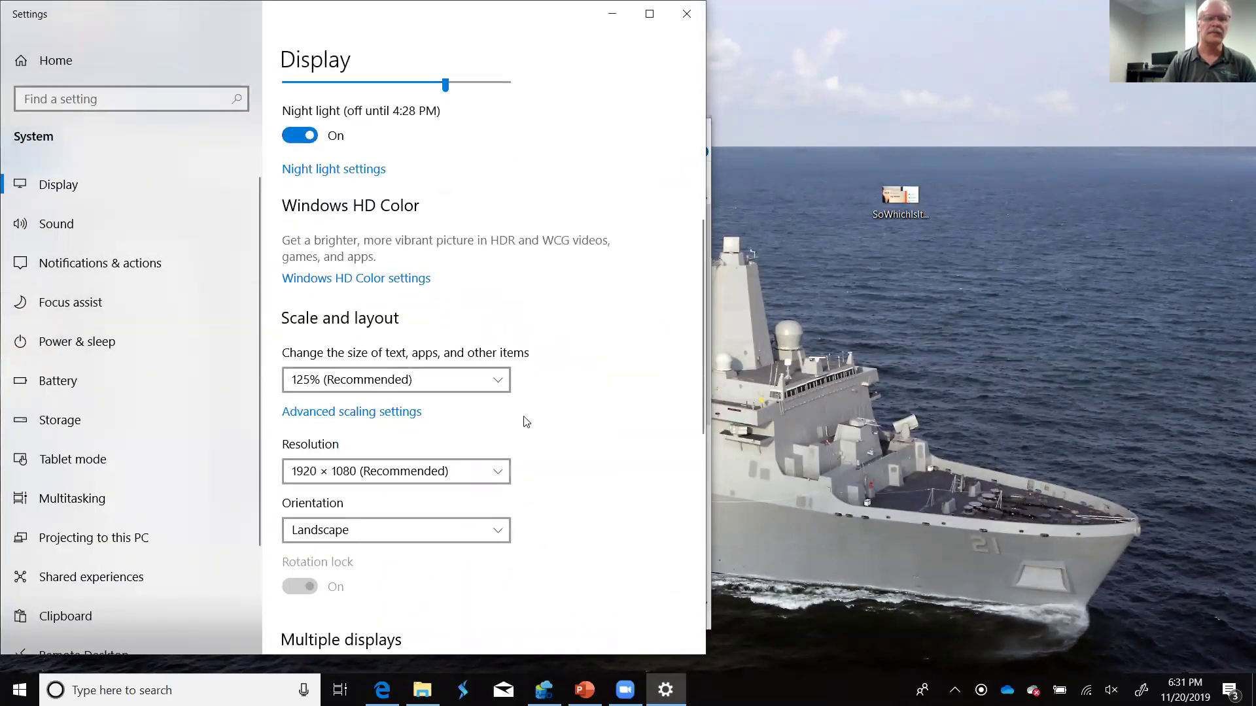
pyautogui.scroll(-5, 513, 458)
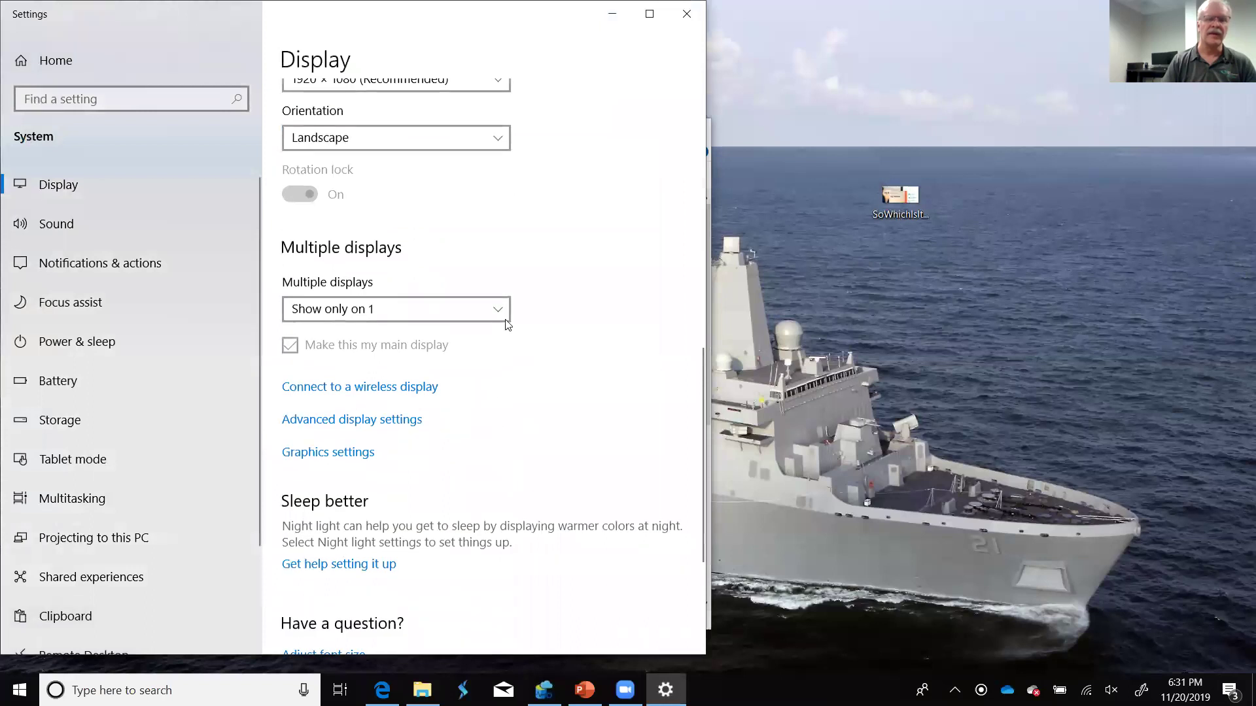
pyautogui.click(502, 321)
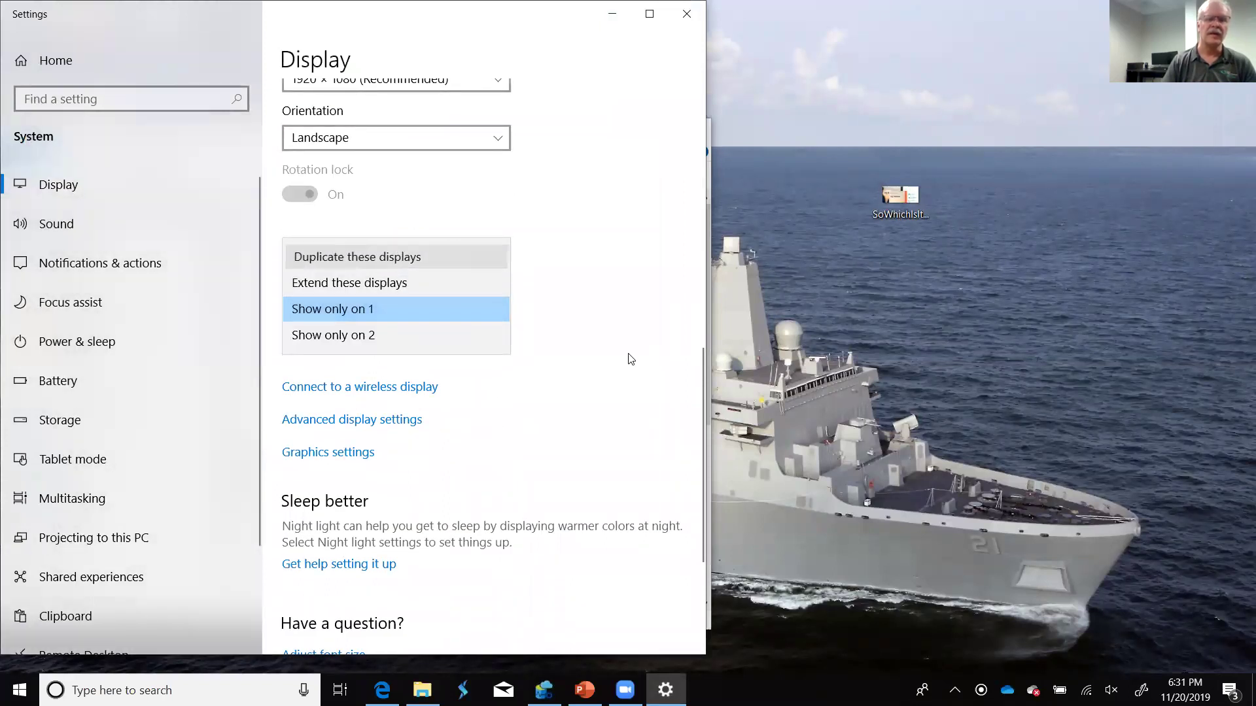
pyautogui.click(357, 256)
pyautogui.click(466, 365)
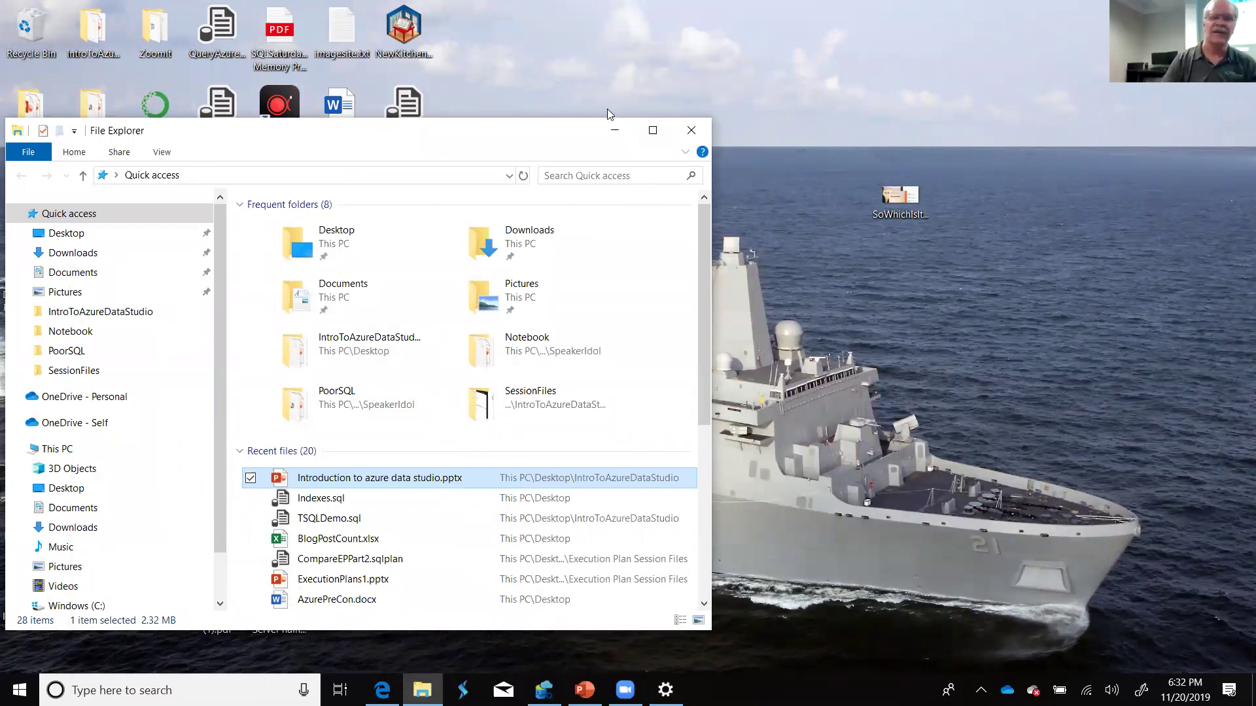
# Minimize the File Explorer window and close the Windows display settings
pyautogui.click(608, 133)
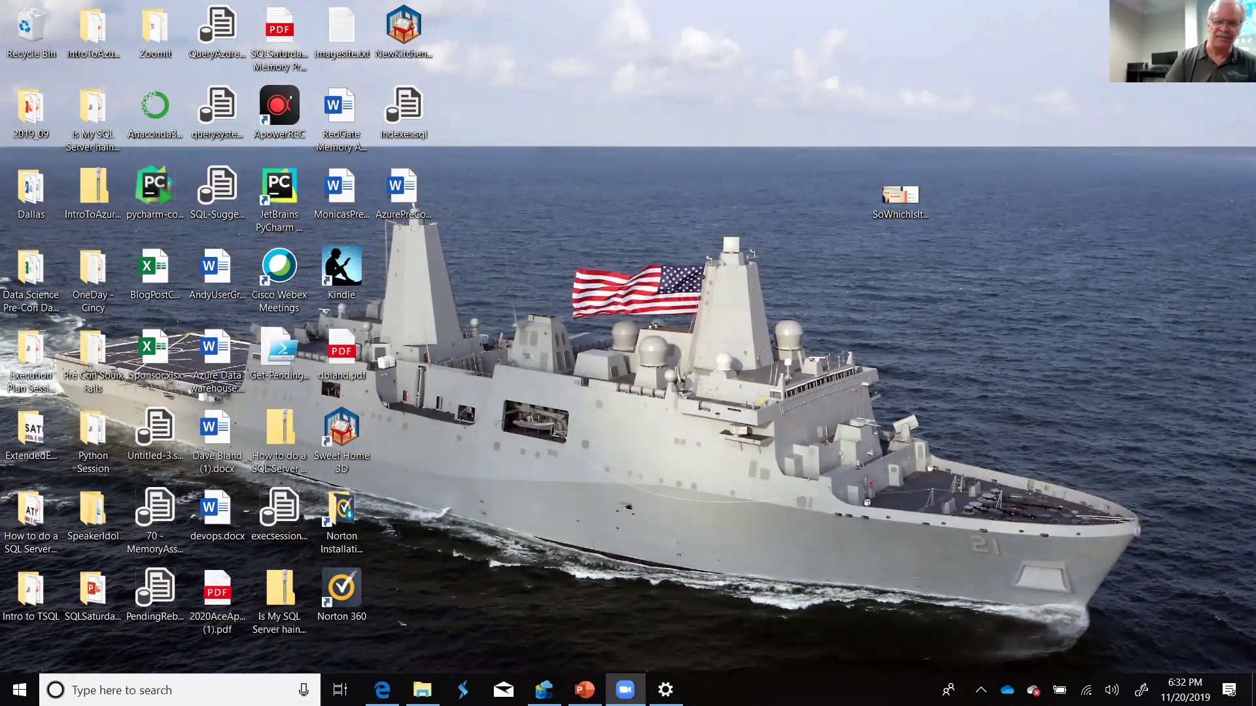
pyautogui.click(665, 690)
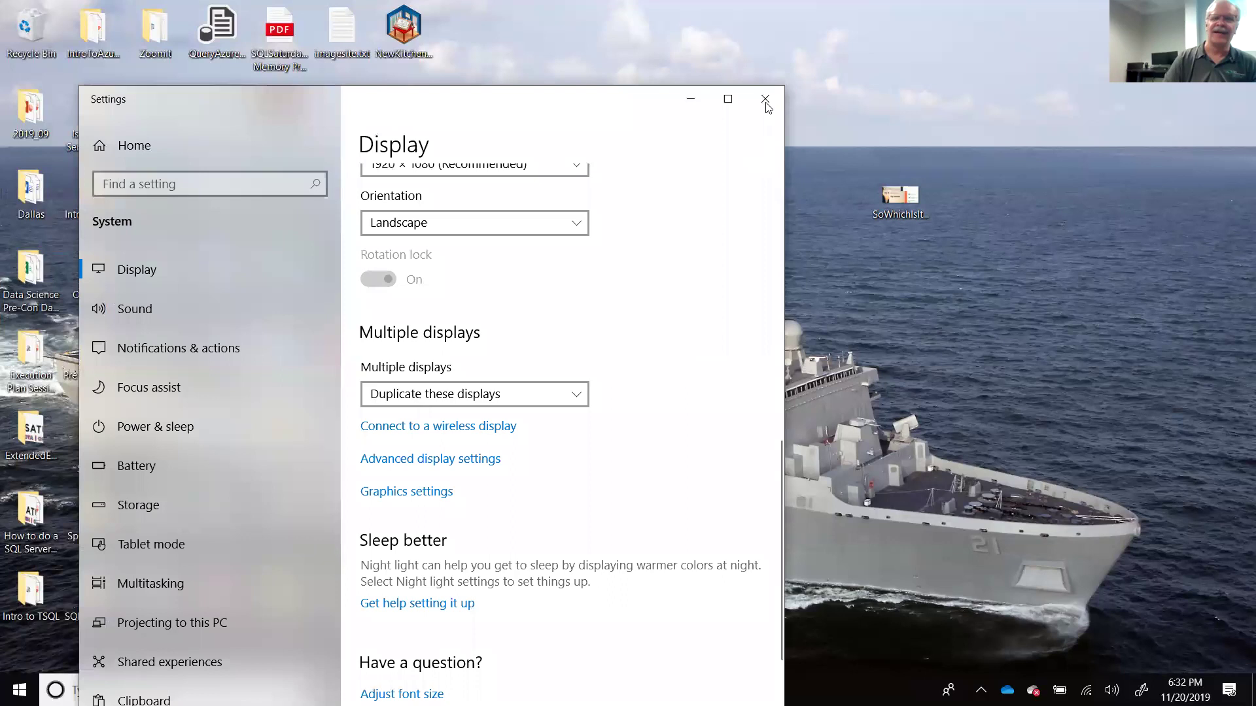
pyautogui.click(766, 99)
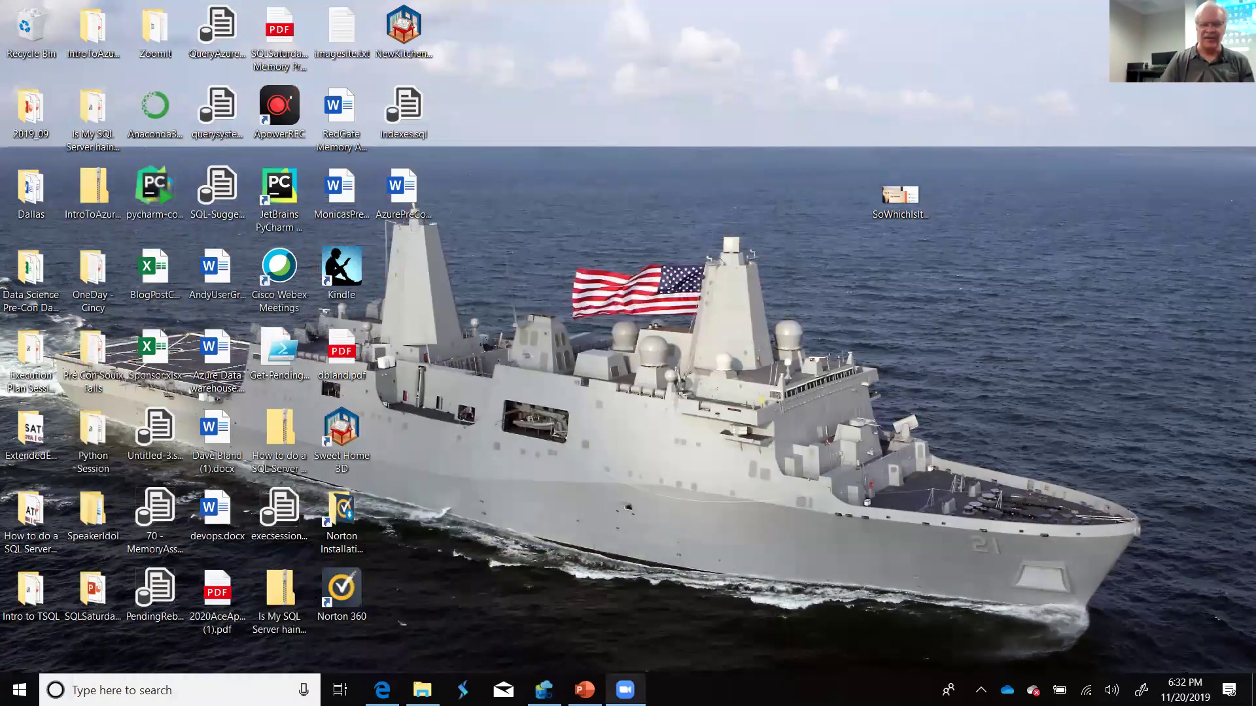
# Switch back to Azure Data Studio and review the Commonly Used user settings
pyautogui.click(595, 625)
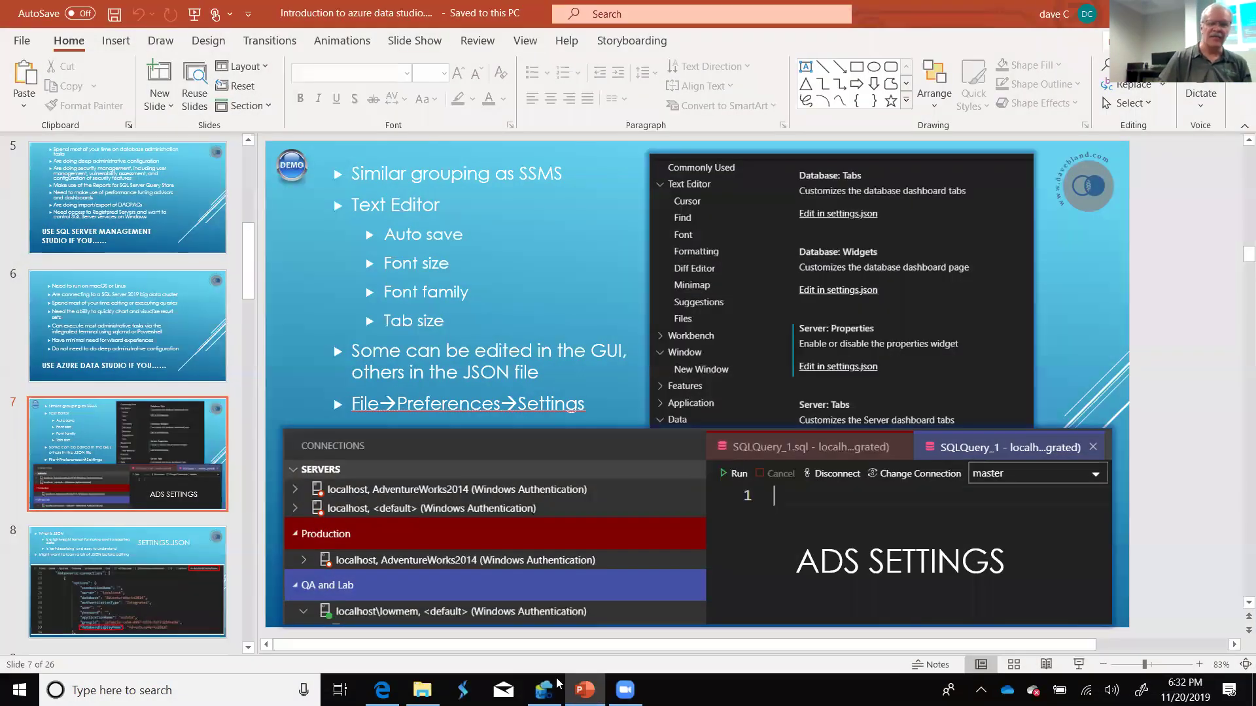
pyautogui.click(556, 685)
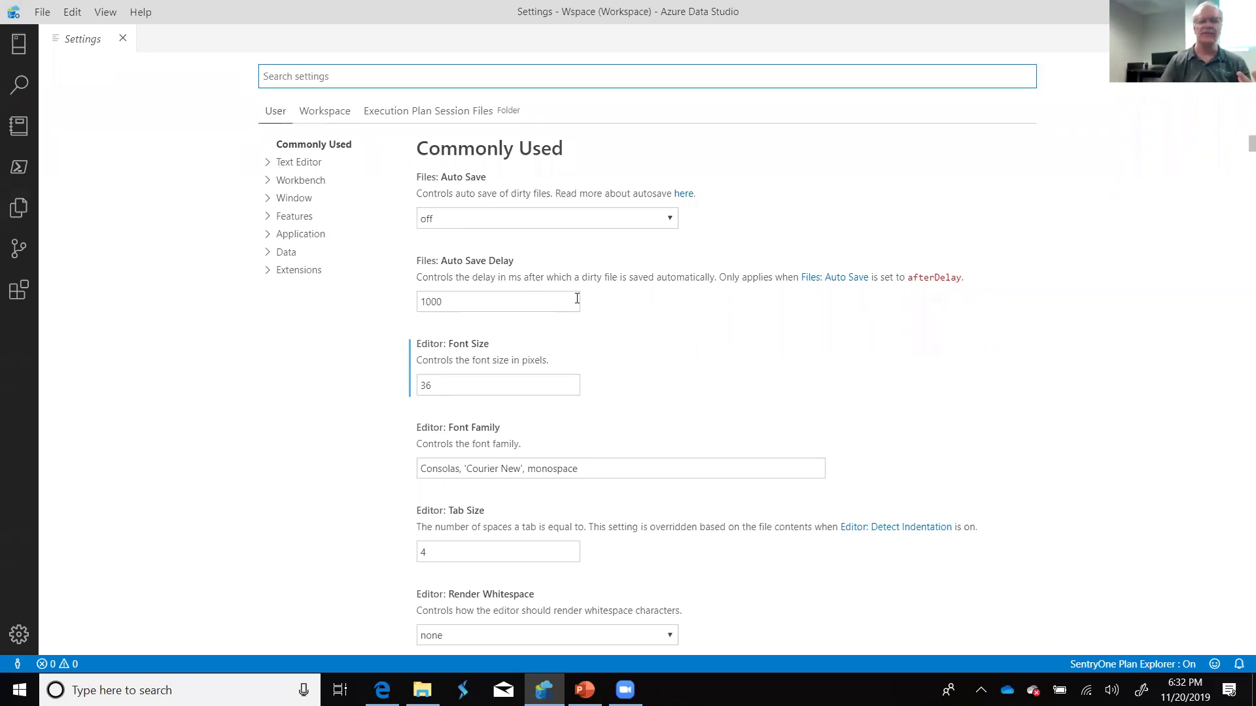
pyautogui.scroll(-2, 507, 403)
pyautogui.scroll(-6, 476, 393)
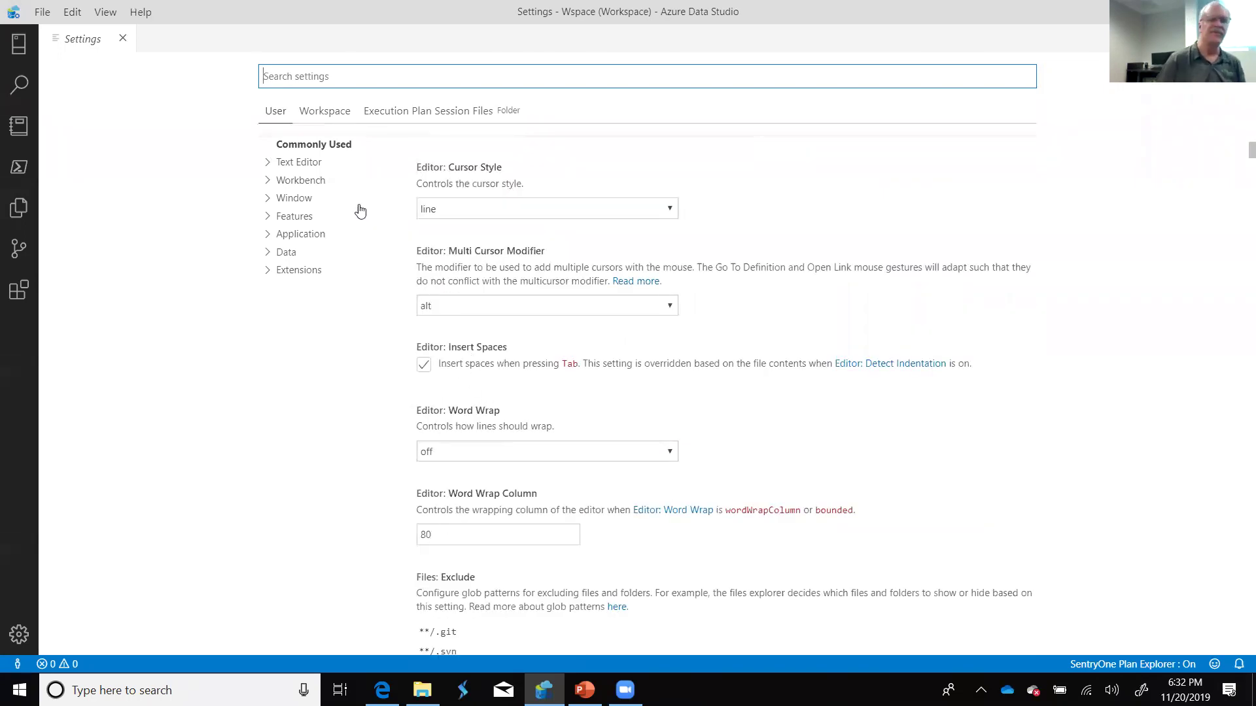
# Browse the Features settings, including the Search, SCM, Extension Viewlet and Terminal sections
pyautogui.click(292, 199)
pyautogui.scroll(-2, 576, 307)
pyautogui.scroll(-20, 567, 327)
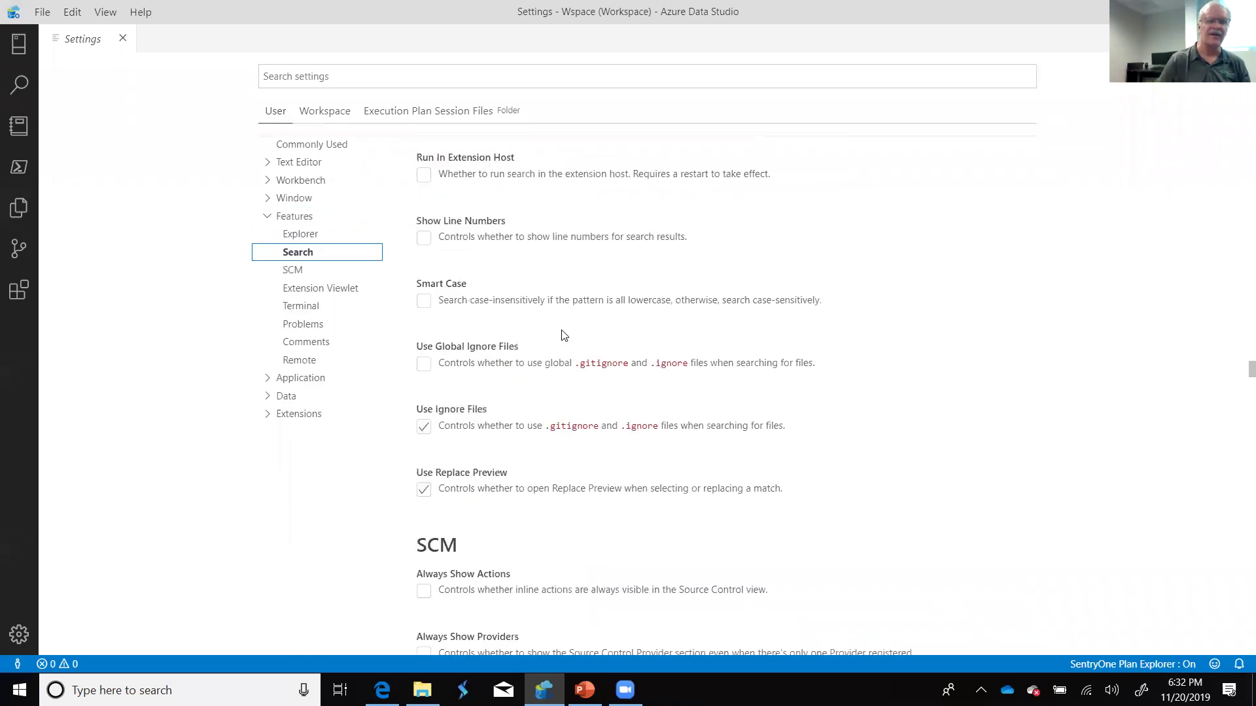
pyautogui.click(316, 288)
pyautogui.scroll(-5, 513, 337)
pyautogui.scroll(-15, 510, 341)
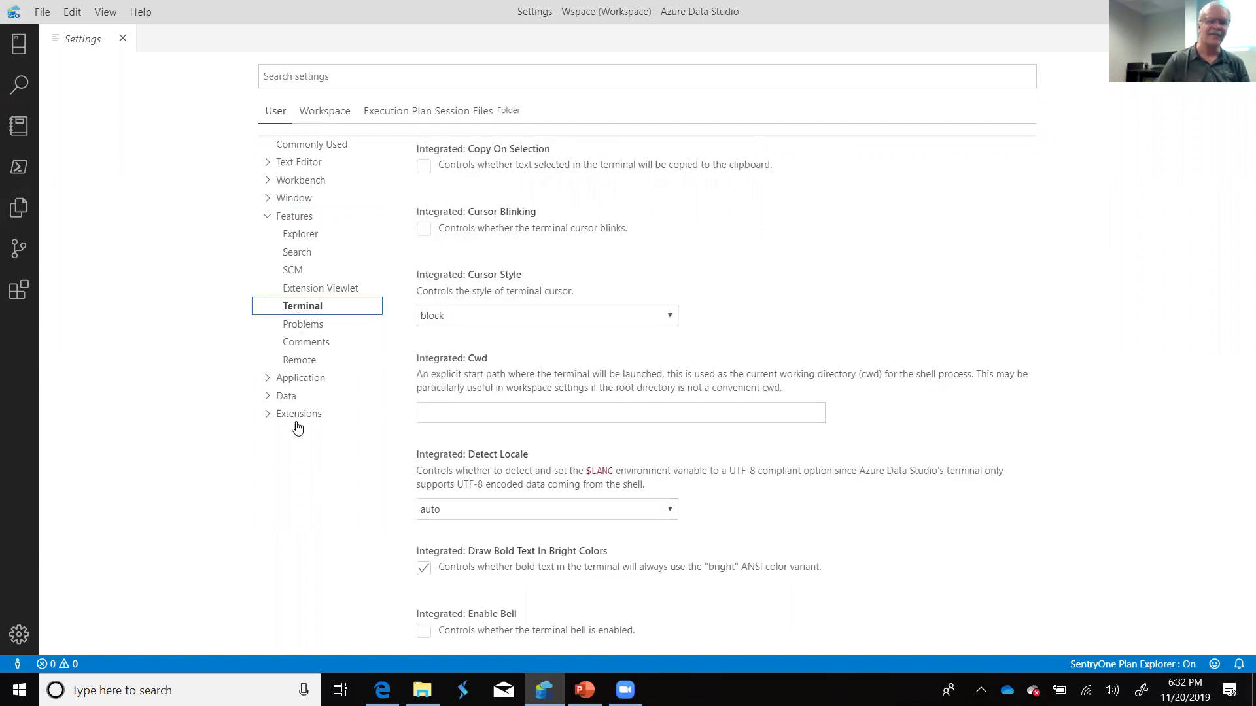
# Examine the Data settings from Connection and Query through Microsoft SQL Server
pyautogui.click(288, 396)
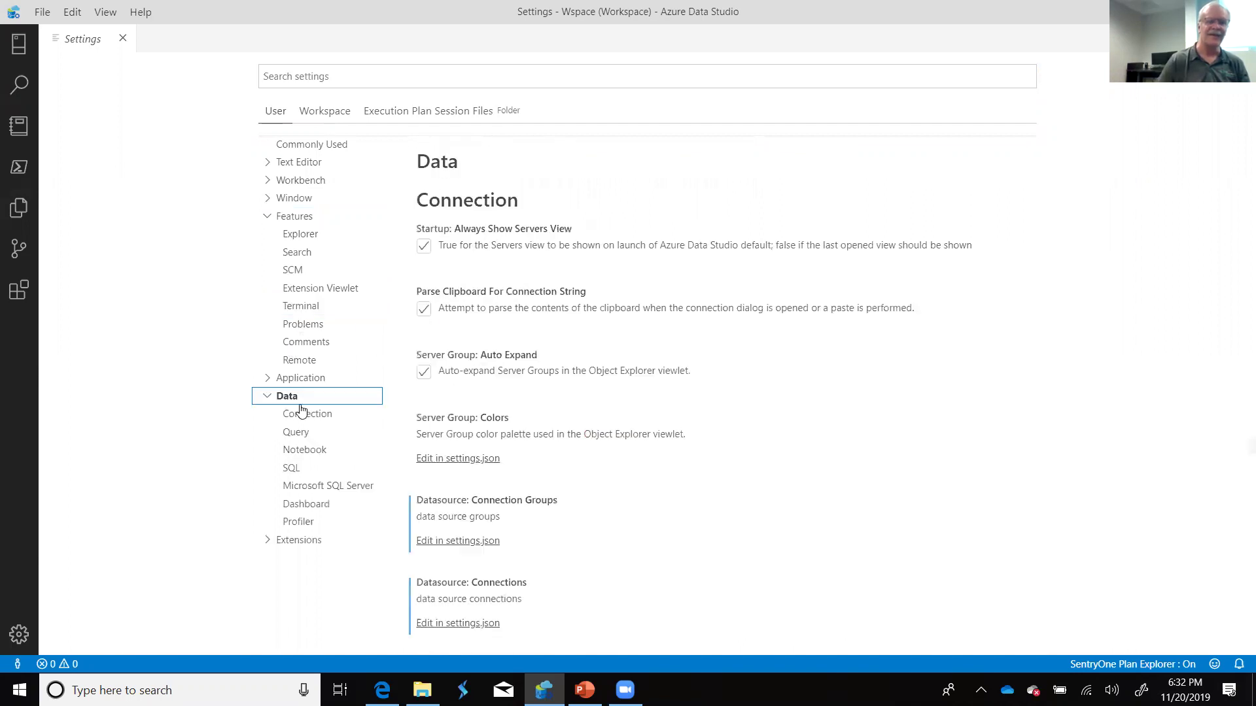
pyautogui.click(296, 432)
pyautogui.scroll(-15, 607, 396)
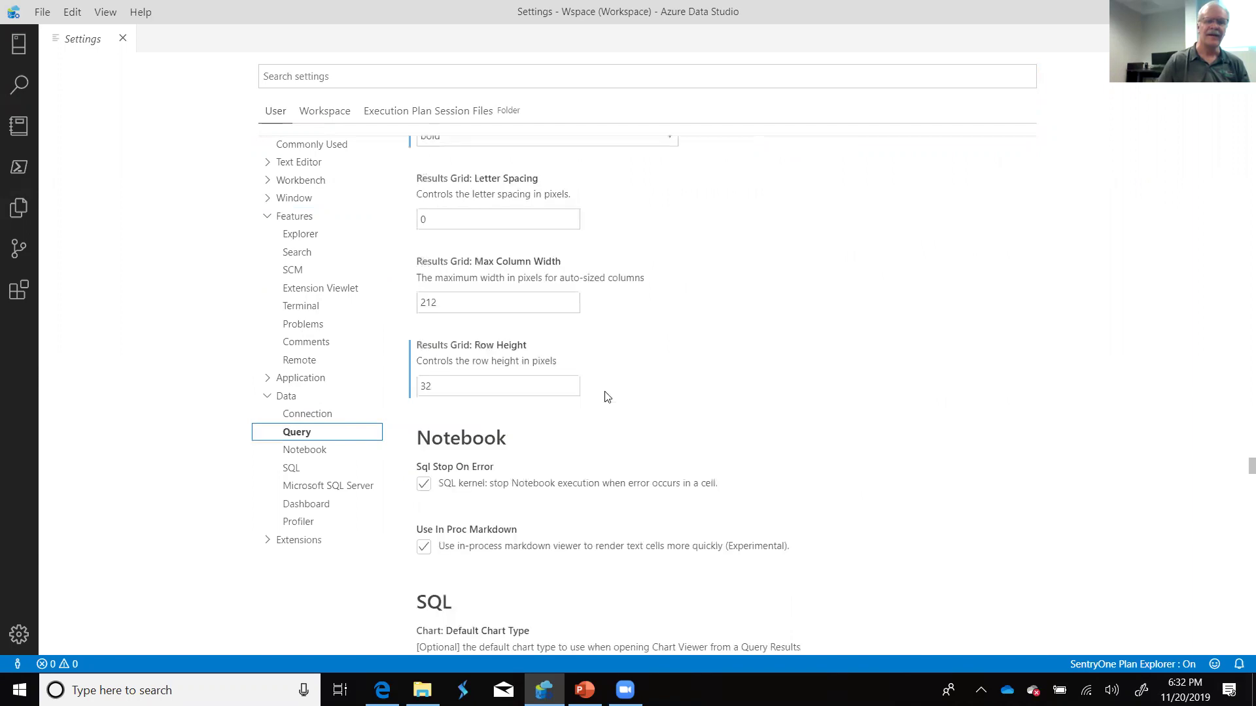
pyautogui.scroll(-20, 605, 396)
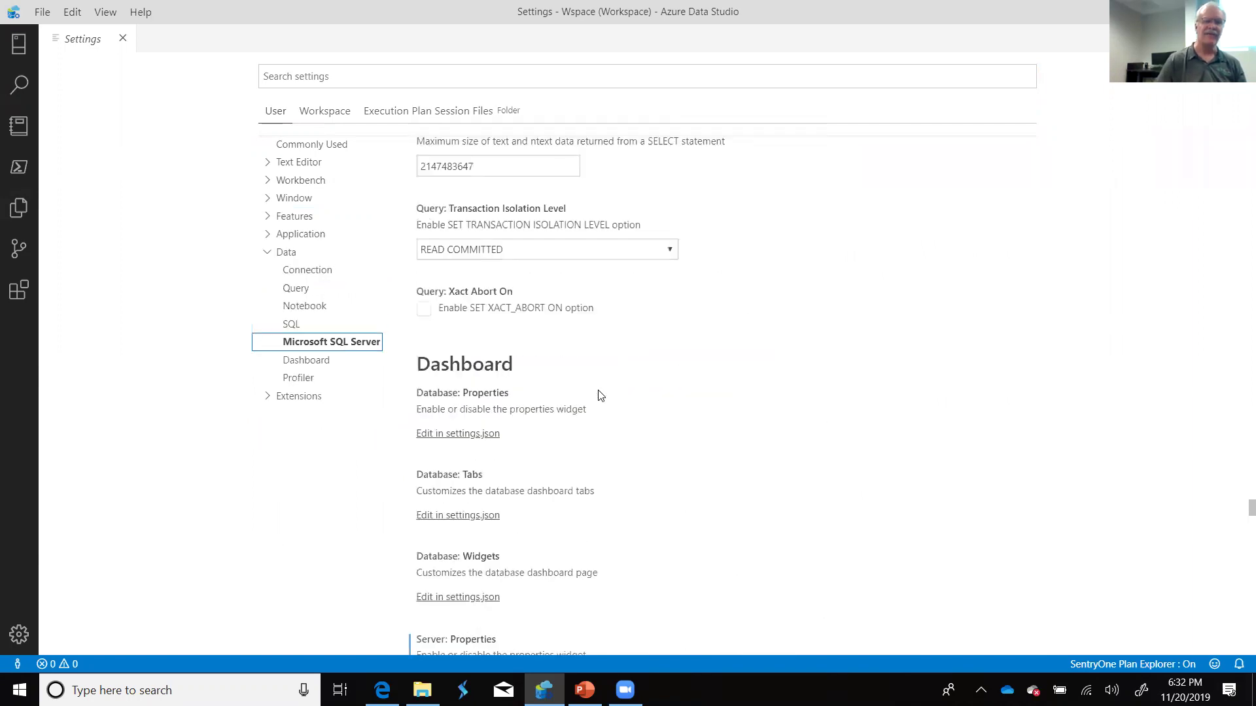
# Open the Profiler Filters setting in settings.json, review the file's entries, and close both the file and Settings
pyautogui.scroll(-8, 600, 395)
pyautogui.click(487, 456)
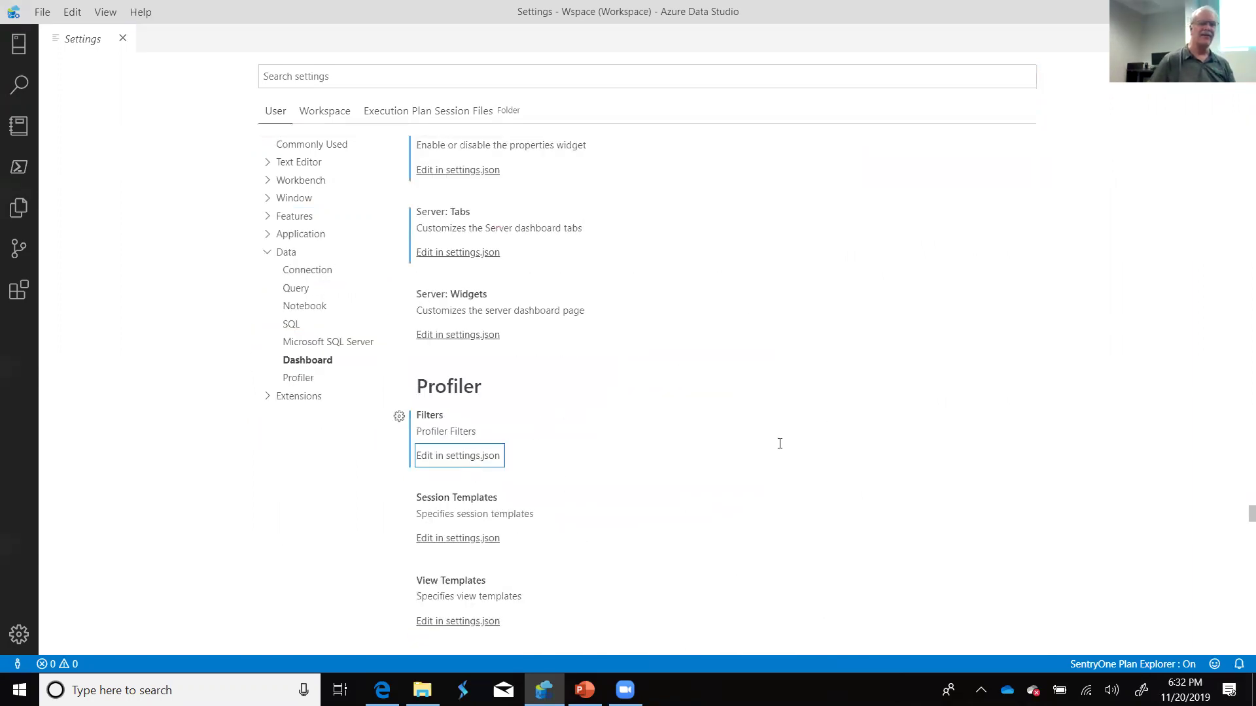
pyautogui.scroll(12, 591, 216)
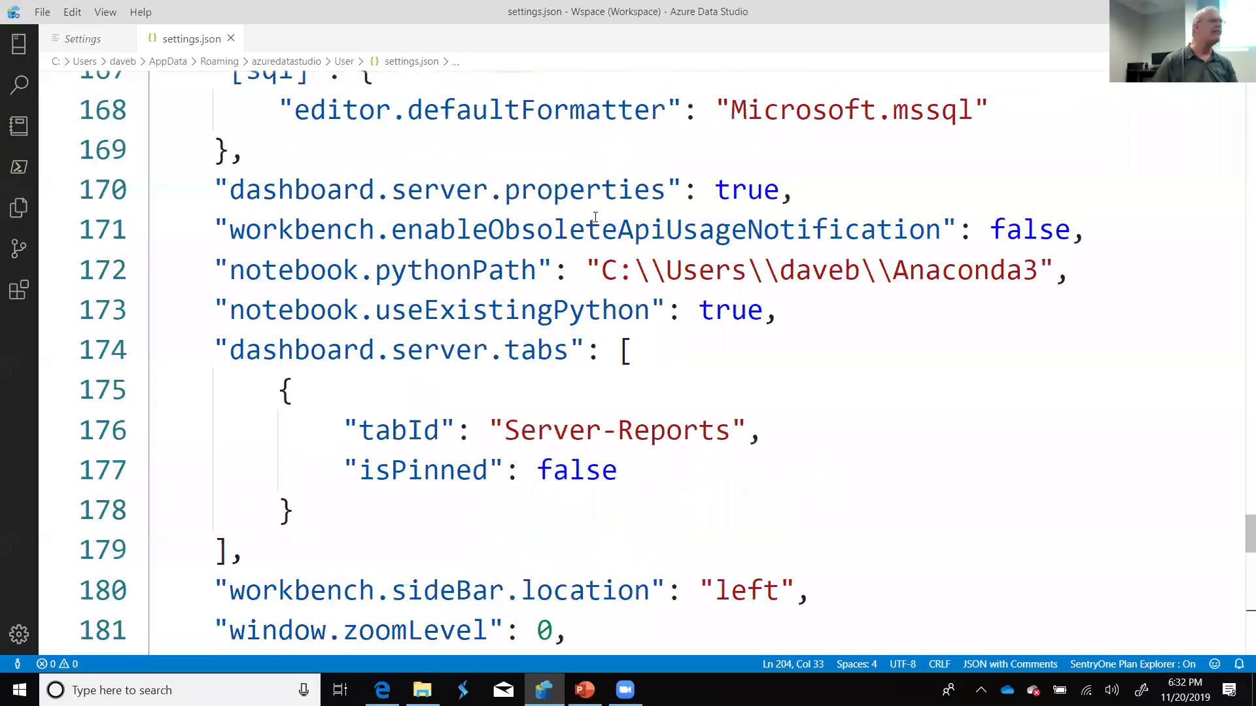
pyautogui.scroll(20, 595, 217)
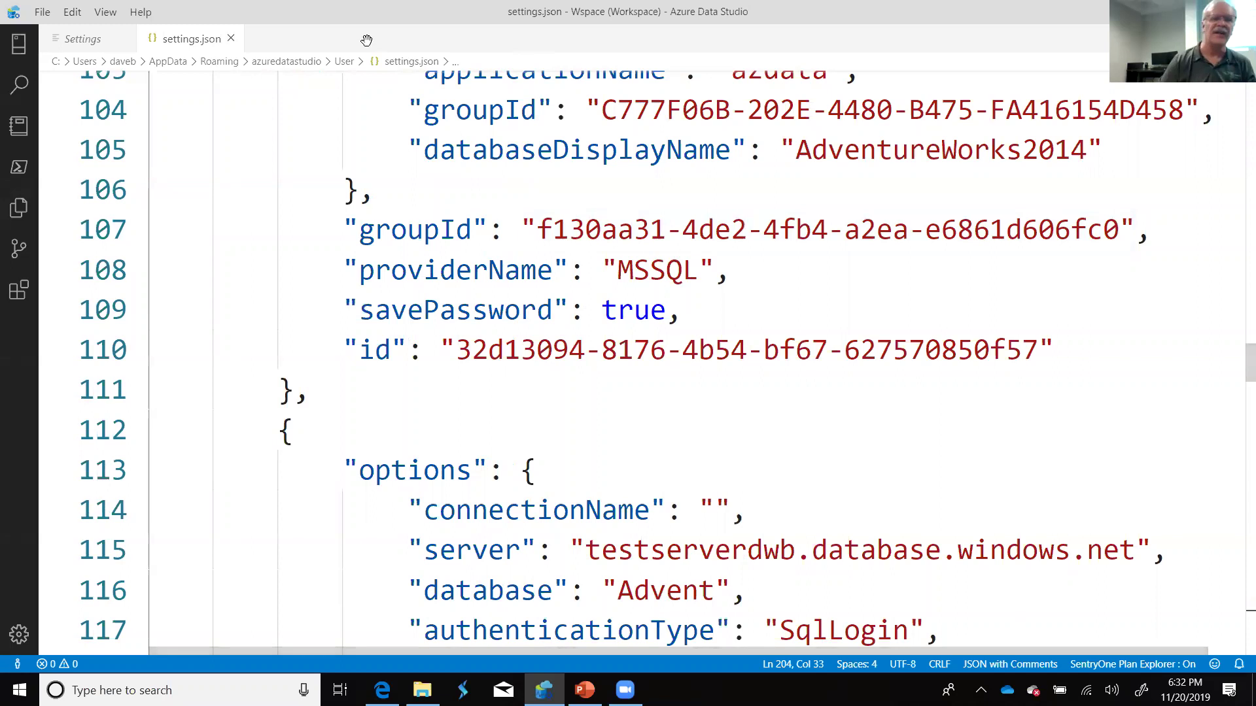
pyautogui.click(230, 38)
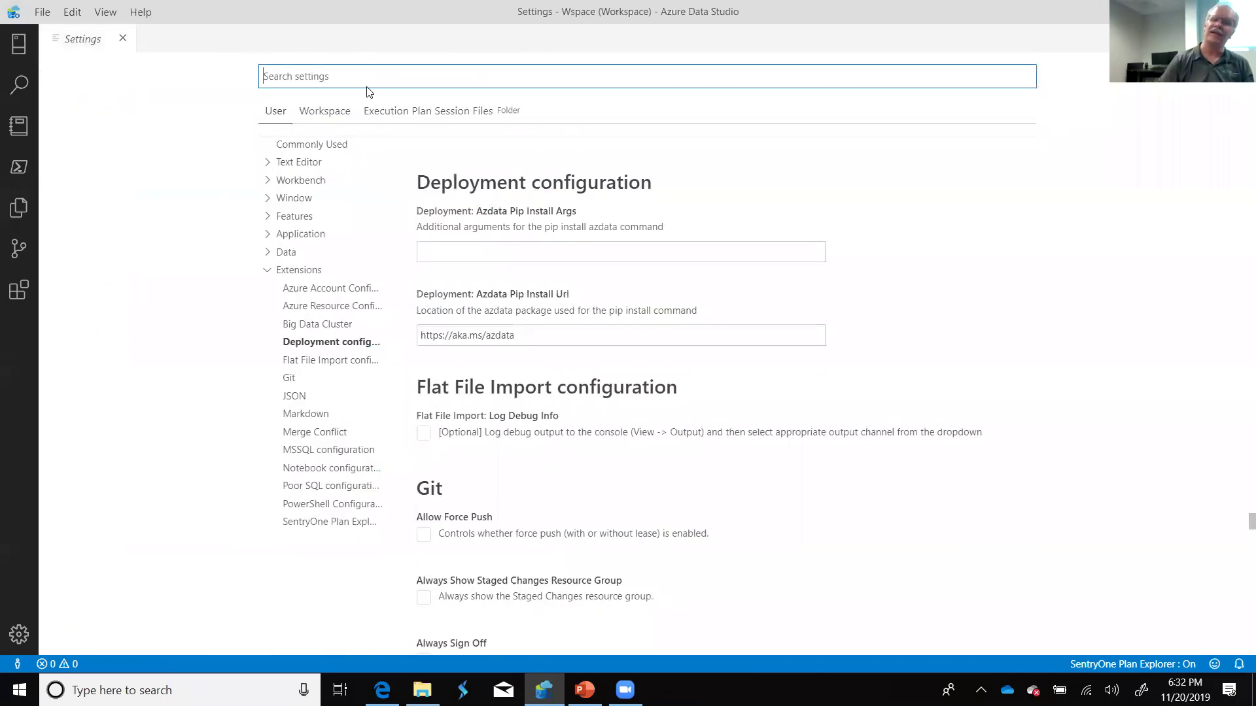
pyautogui.click(122, 38)
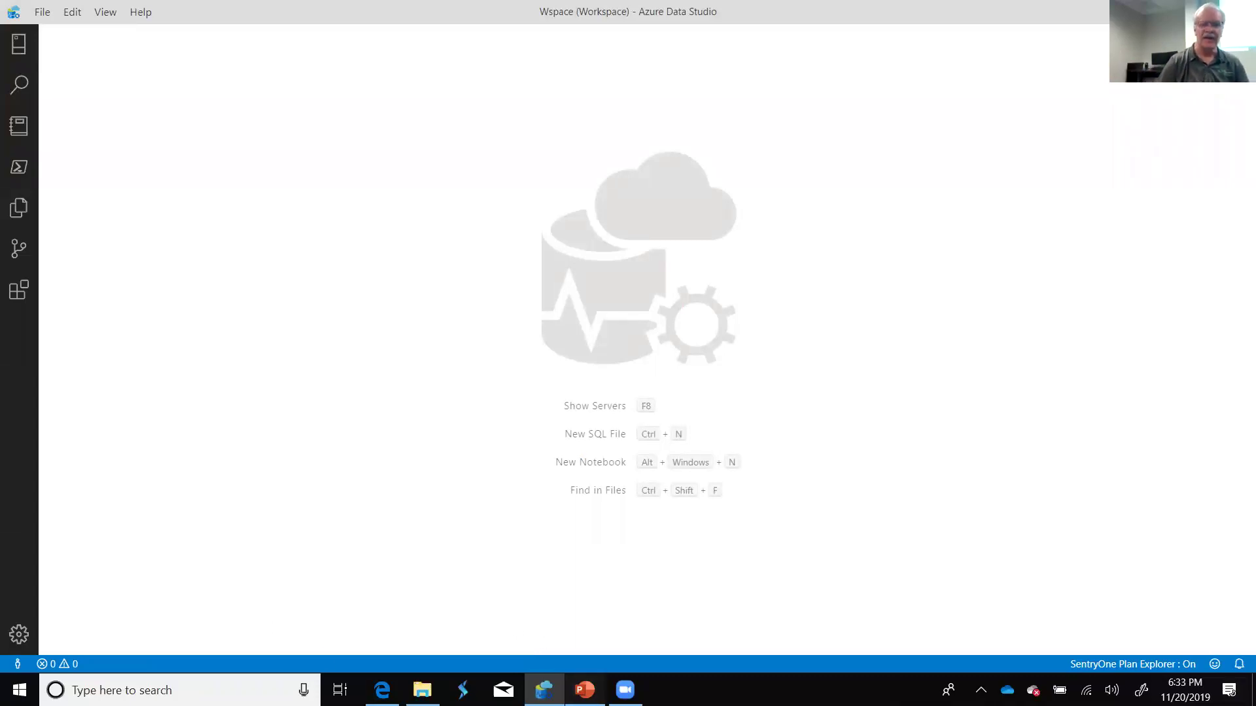
# Switch to PowerPoint, resume the slide show from the ADS Settings slide and advance to the New Feature slide
pyautogui.hotkey('alt', 'Tab')
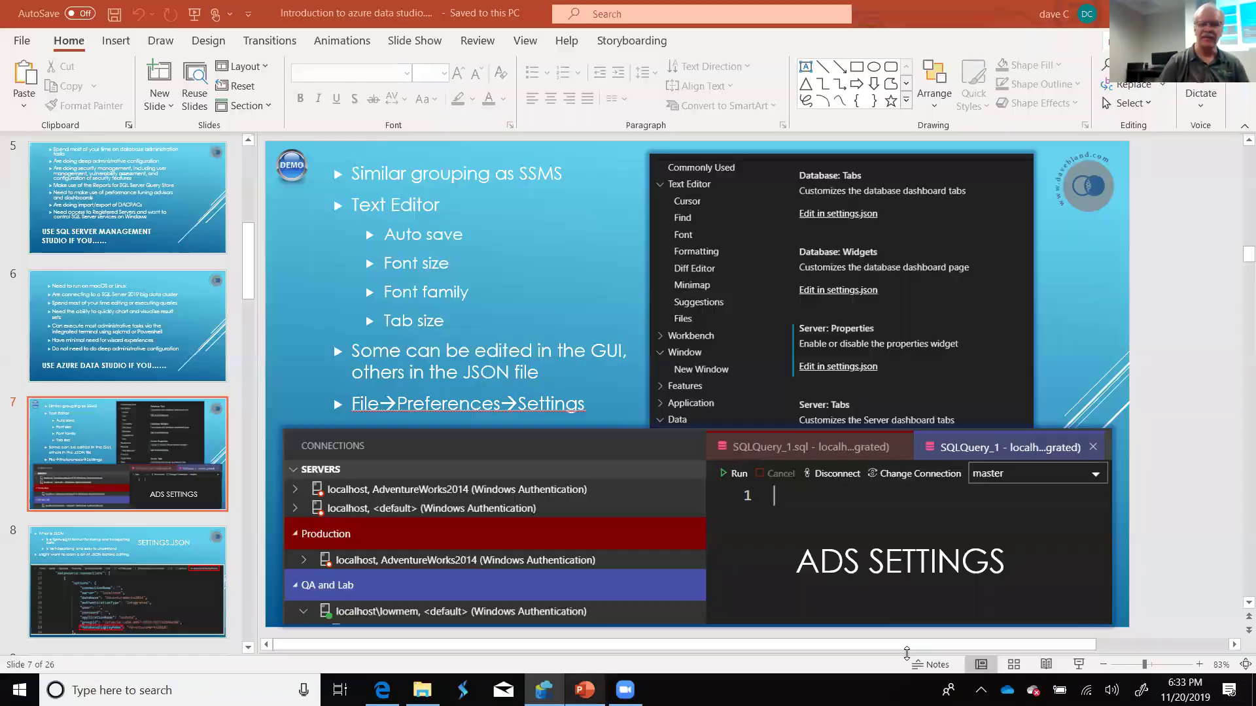
pyautogui.click(1076, 664)
pyautogui.press('Right')
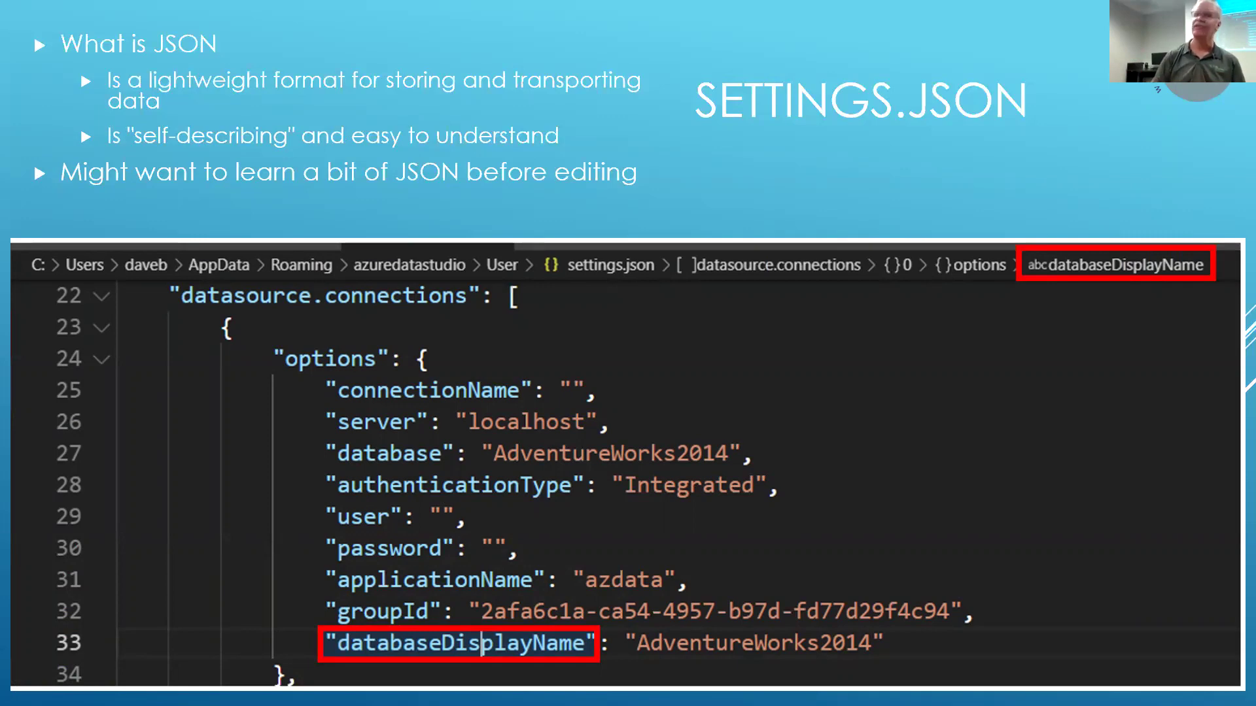
pyautogui.press('Right')
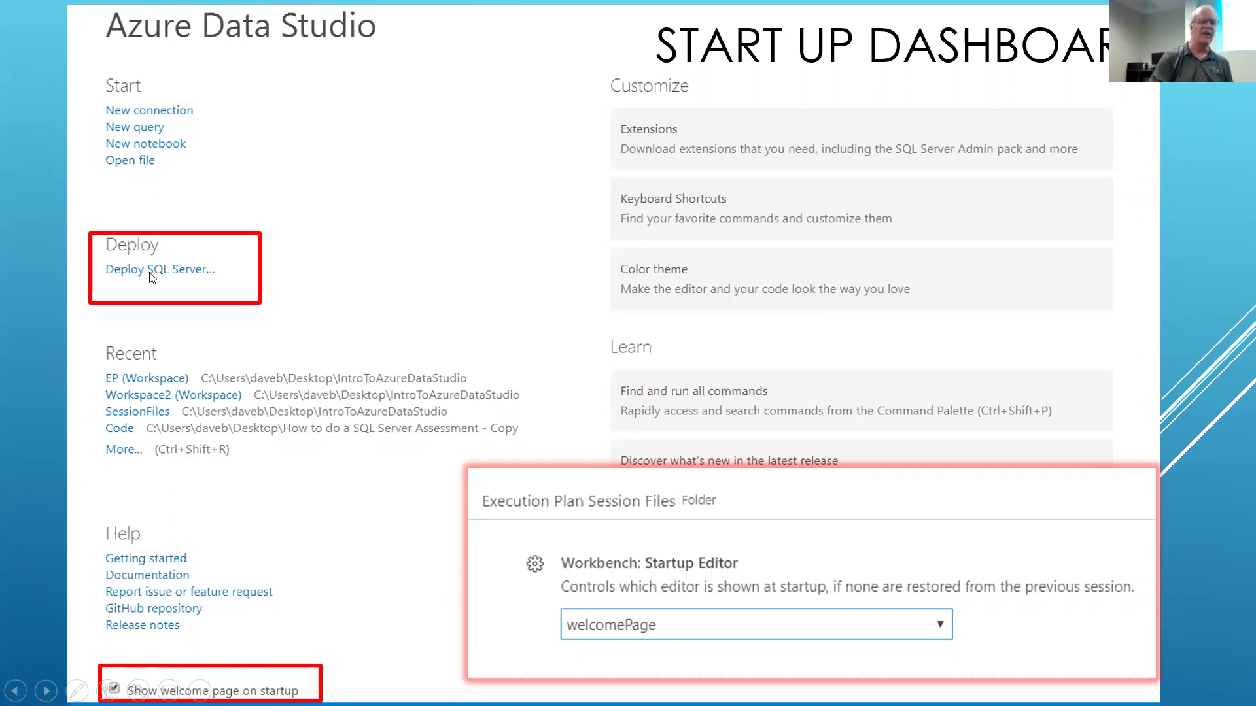
pyautogui.click(361, 260)
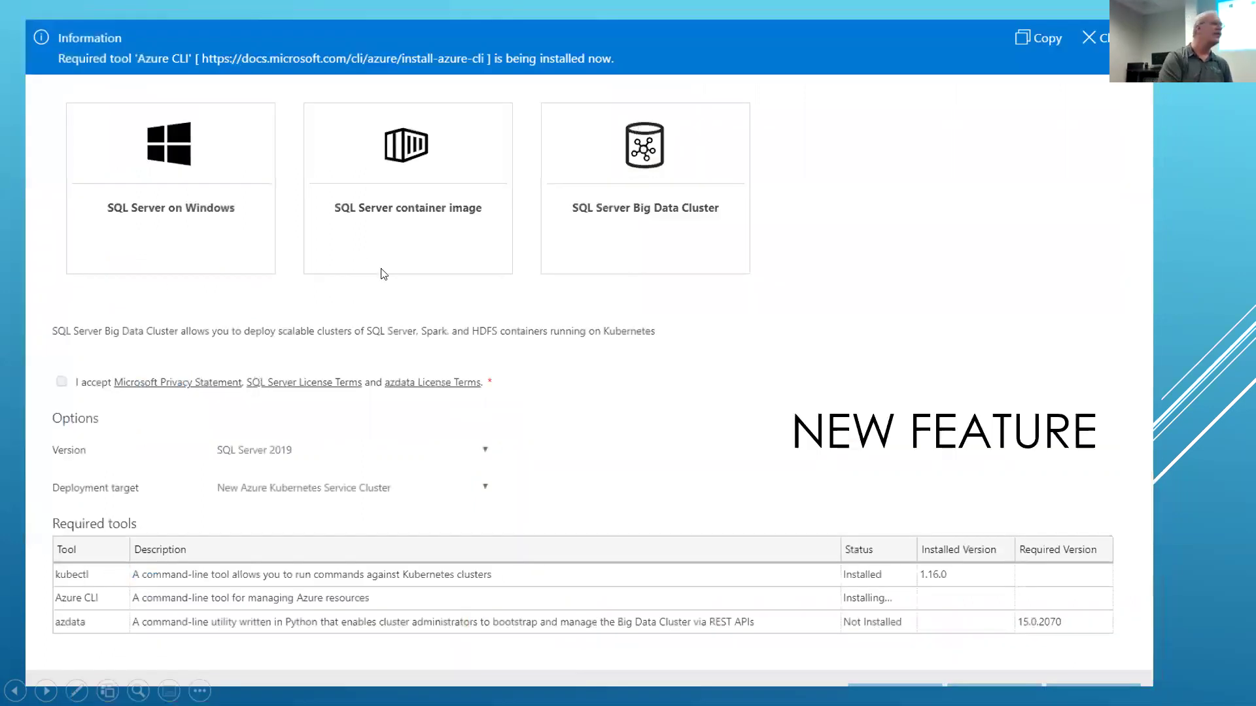